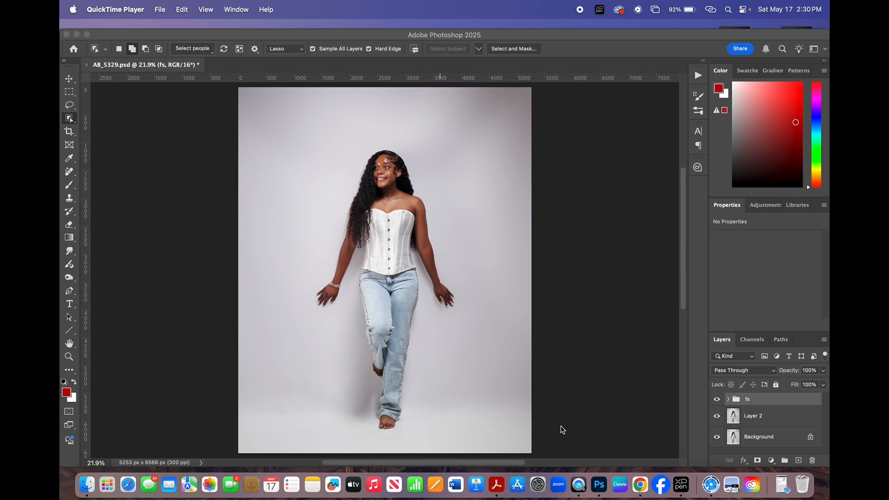
Step: Stamp all visible layers into a new layer above the fs group and select the woman with Select Subject
{"action": "left_click", "coordinate": [772, 403]}
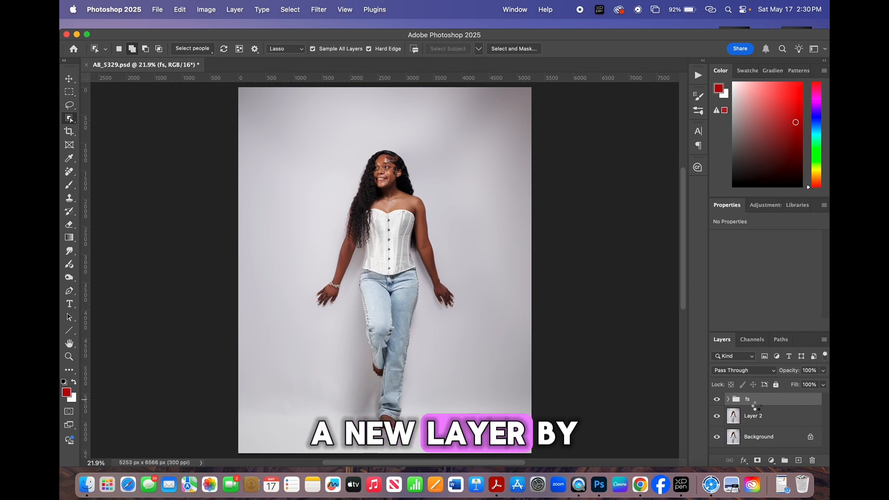
{"action": "key", "text": "super+alt+shift+e"}
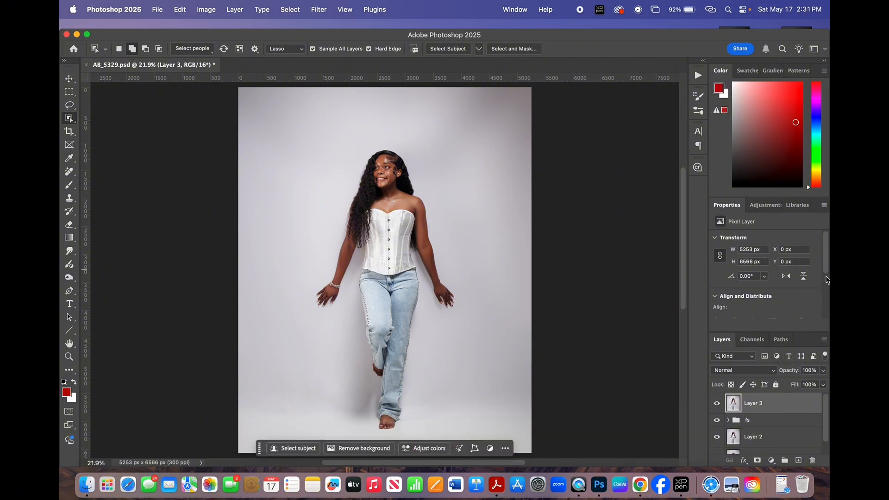
{"action": "mouse_move", "coordinate": [826, 263]}
{"action": "left_mouse_down"}
{"action": "mouse_move", "coordinate": [826, 299]}
{"action": "mouse_move", "coordinate": [824, 248]}
{"action": "left_mouse_up"}
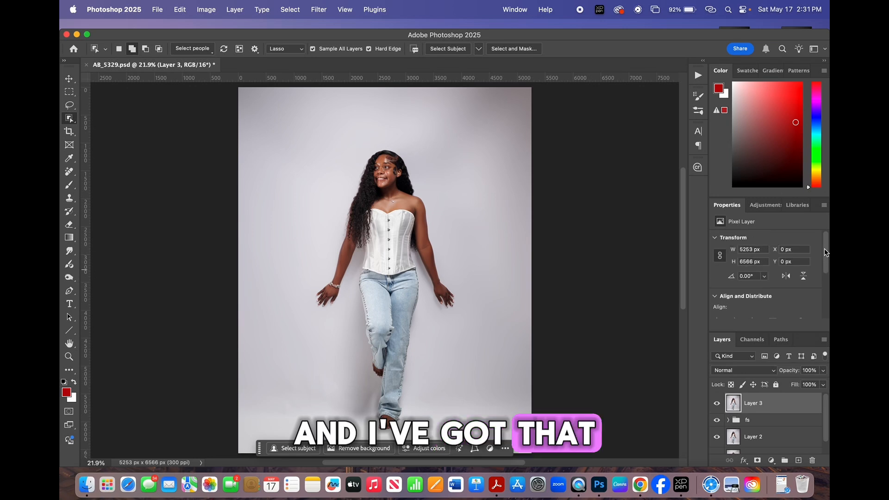
{"action": "scroll", "coordinate": [759, 283], "scroll_direction": "down", "scroll_amount": 5}
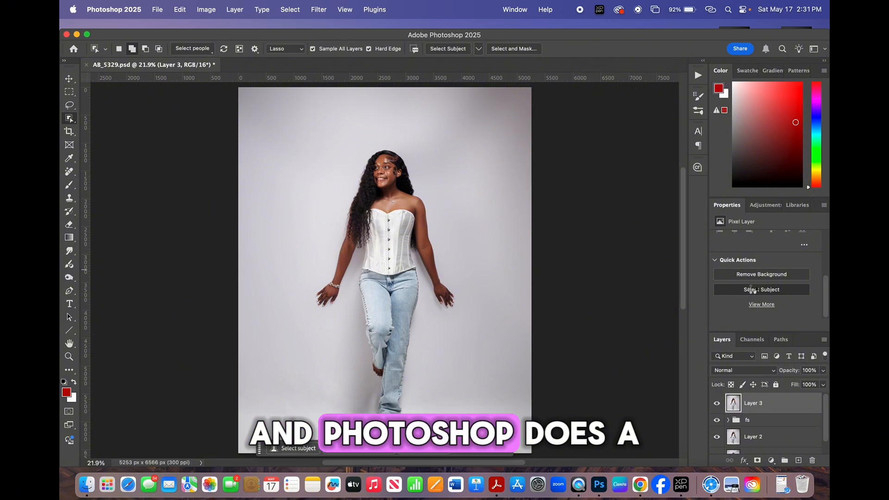
{"action": "left_click", "coordinate": [753, 290]}
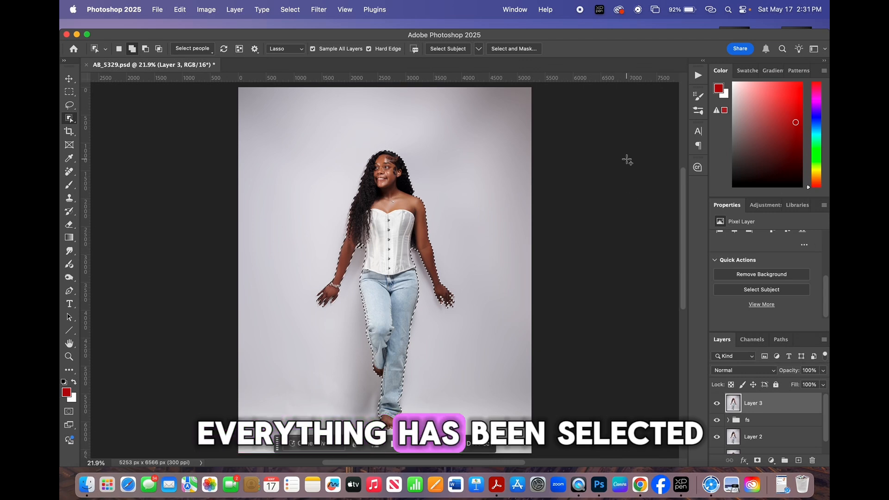
Step: Check the subject selection's edges around the hair, arms and corset in Select and Mask, and accept the selection
{"action": "left_click", "coordinate": [512, 48]}
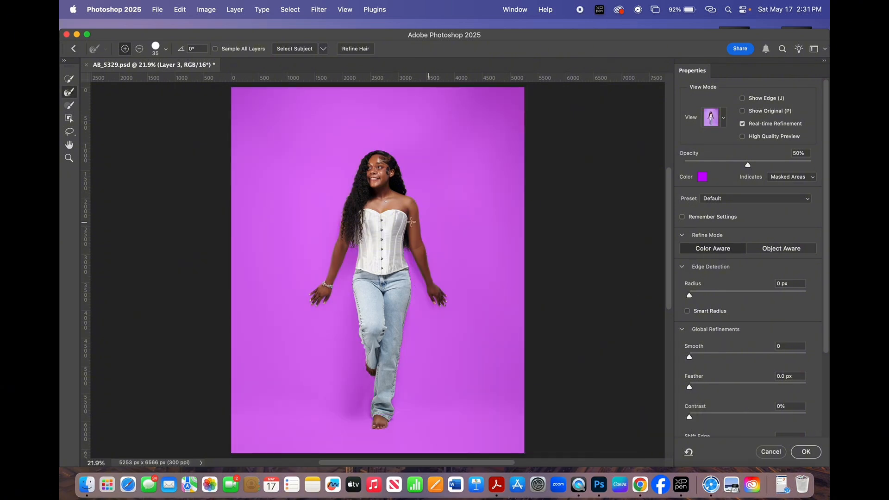
{"action": "scroll", "coordinate": [411, 222], "scroll_direction": "up", "scroll_amount": 6}
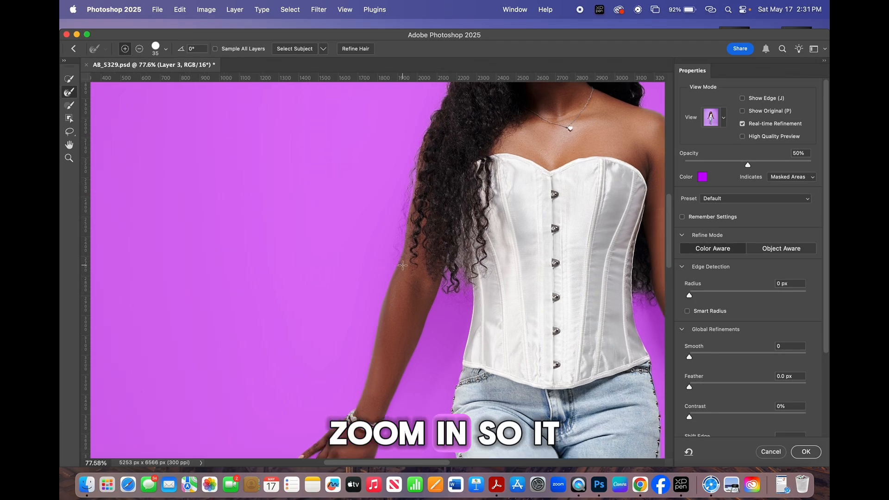
{"action": "scroll", "coordinate": [402, 264], "scroll_direction": "up", "scroll_amount": 1}
{"action": "left_click_drag", "start_coordinate": [541, 198], "coordinate": [329, 110]}
{"action": "left_click_drag", "start_coordinate": [399, 375], "coordinate": [444, 1]}
{"action": "left_click_drag", "start_coordinate": [433, 319], "coordinate": [449, 139]}
{"action": "left_click_drag", "start_coordinate": [448, 185], "coordinate": [476, 498]}
{"action": "left_click_drag", "start_coordinate": [485, 180], "coordinate": [475, 499]}
{"action": "left_click_drag", "start_coordinate": [496, 352], "coordinate": [495, 458]}
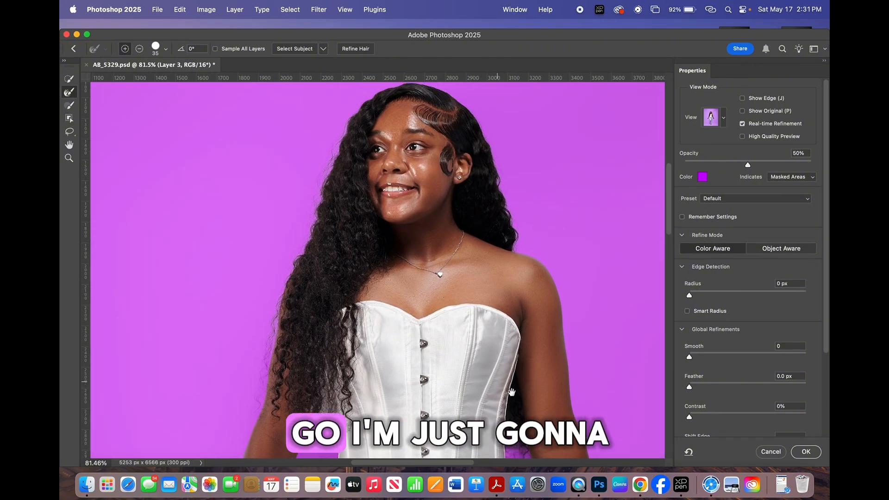
{"action": "left_click", "coordinate": [806, 452]}
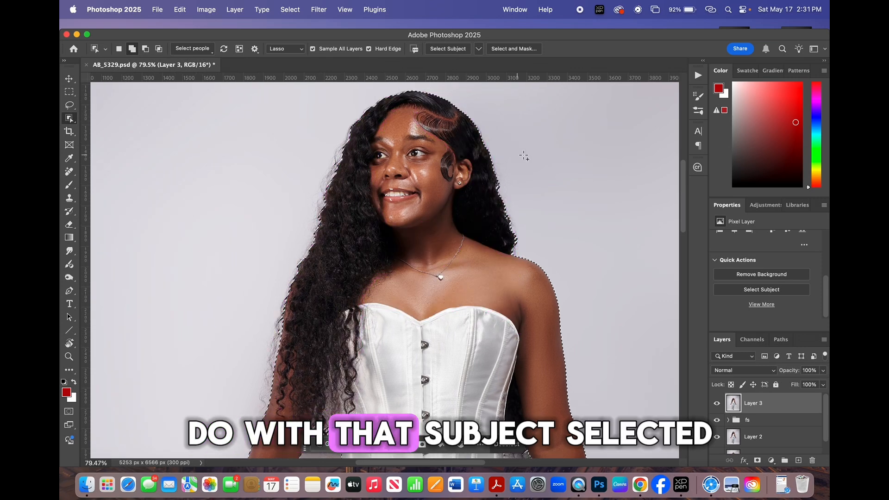
Step: Copy the selected woman onto her own layer and rename that layer SUBJECT
{"action": "scroll", "coordinate": [523, 156], "scroll_direction": "down", "scroll_amount": 2}
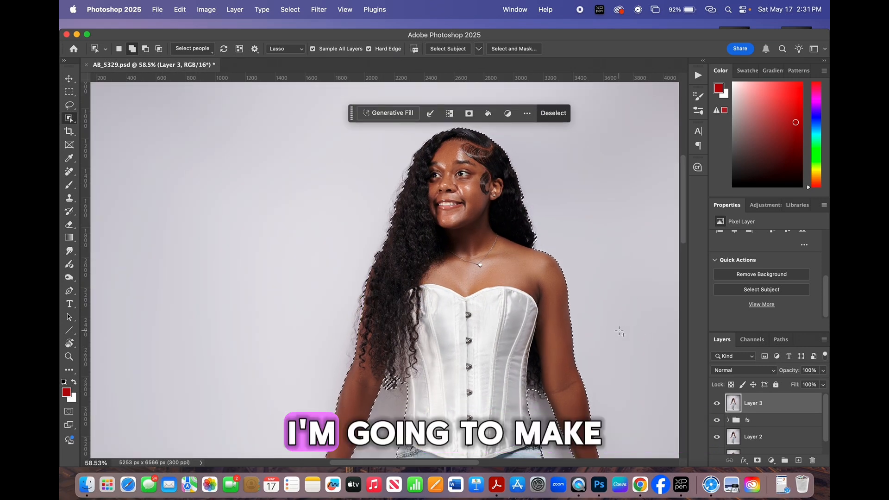
{"action": "key", "text": "super+0"}
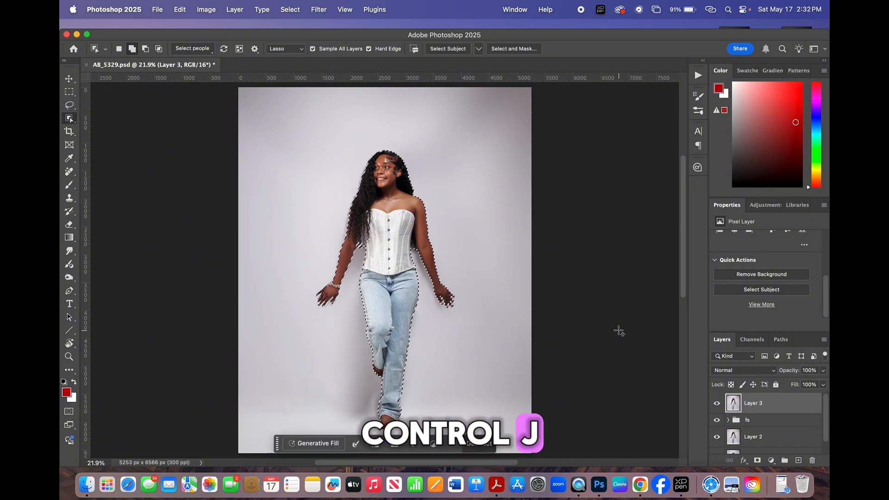
{"action": "key", "text": "super+j"}
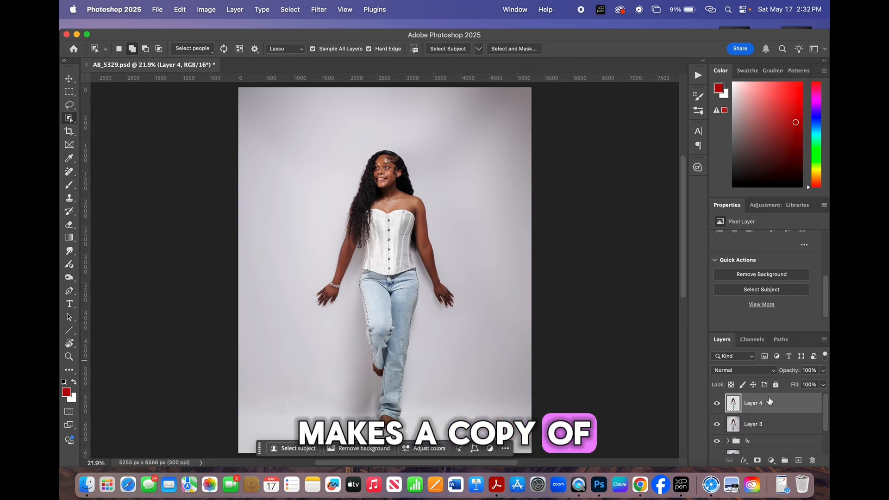
{"action": "double_click", "coordinate": [753, 404]}
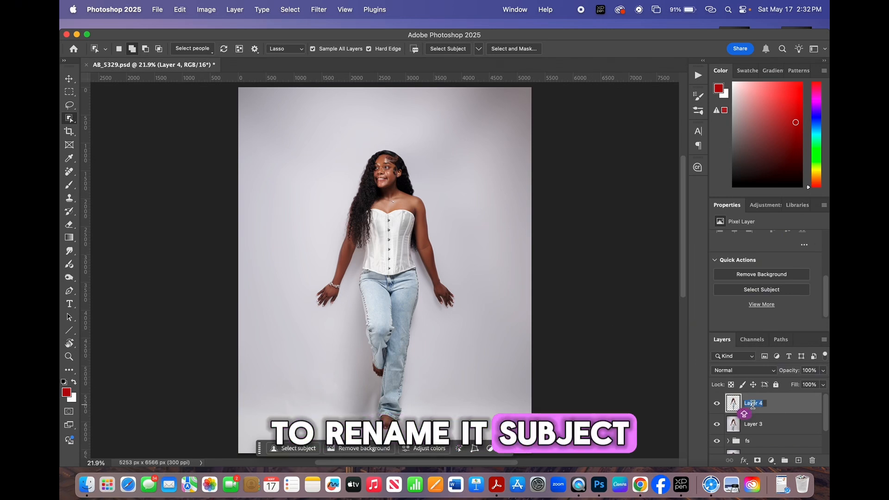
{"action": "type", "text": "suBJ"}
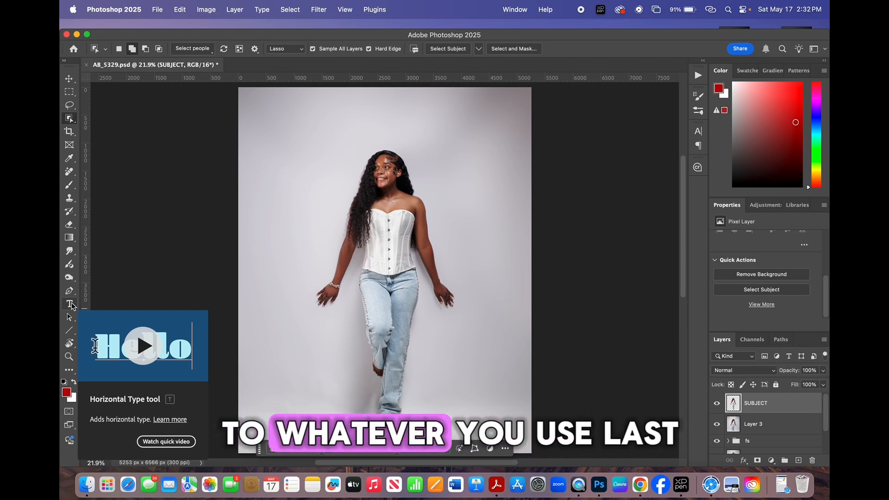
Step: Add the horizontal text "G R A D" in Prohibition Regular, colour 9d0f0f, on the backdrop beside the woman's head, with a double space mid-word
{"action": "left_click", "coordinate": [70, 305]}
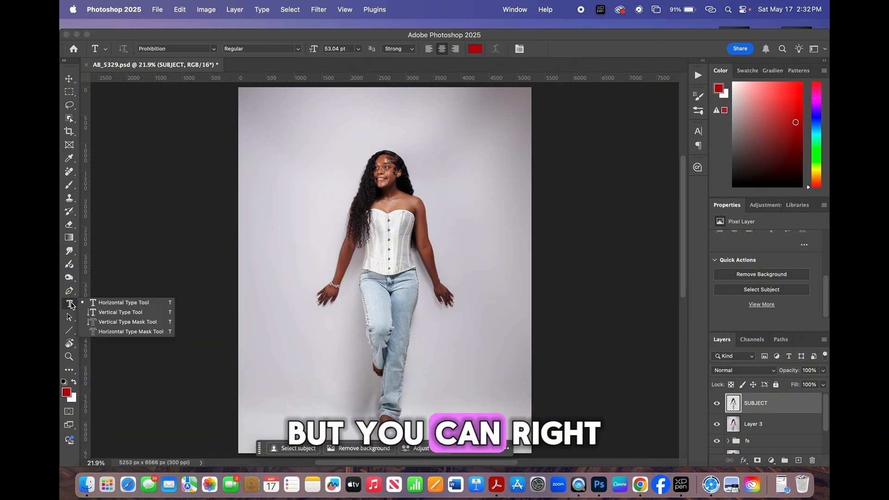
{"action": "left_click", "coordinate": [142, 304]}
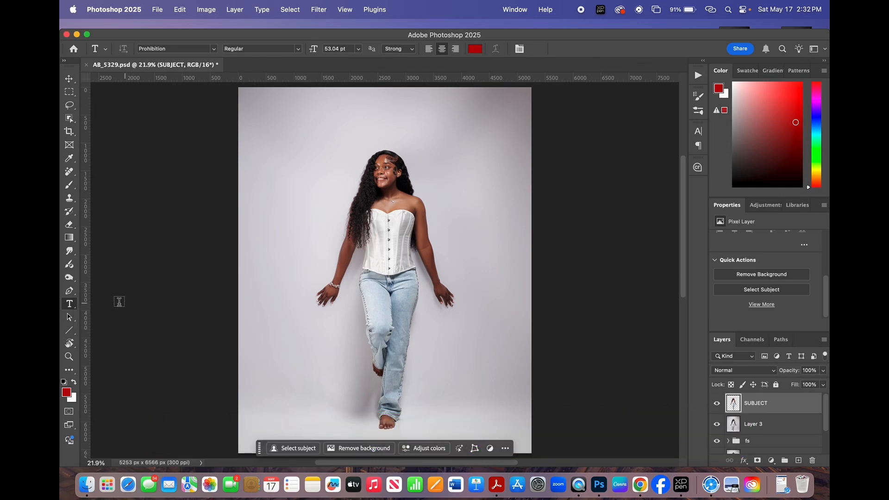
{"action": "left_click", "coordinate": [476, 49]}
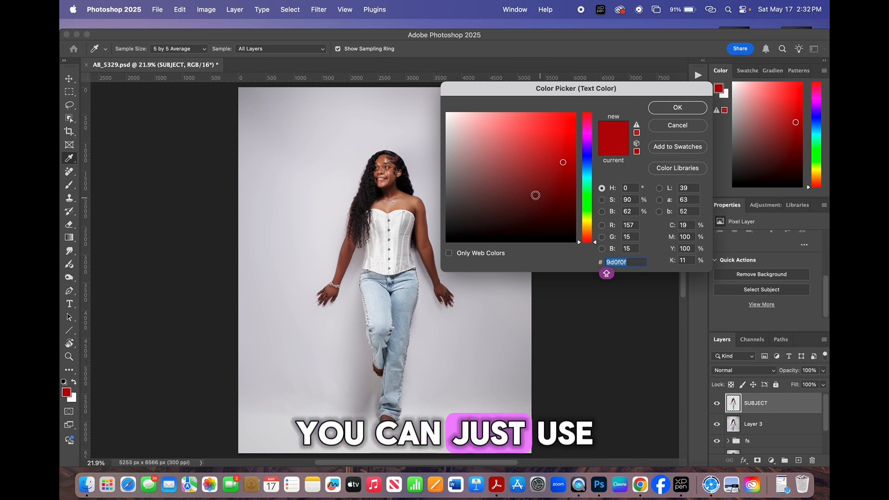
{"action": "left_click", "coordinate": [685, 107]}
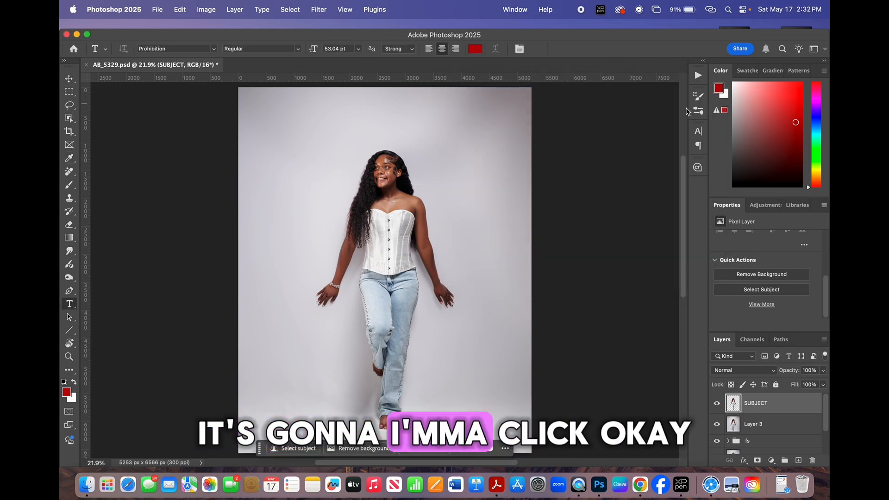
{"action": "left_click", "coordinate": [274, 177]}
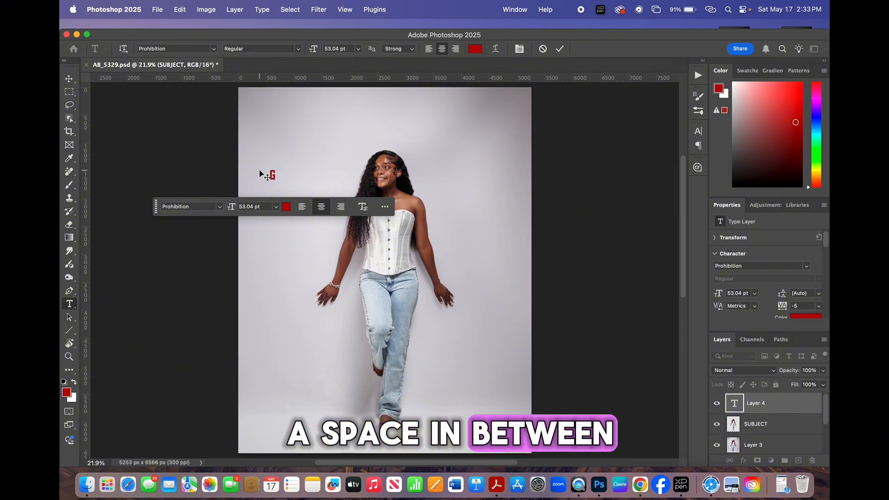
{"action": "type", "text": "R"}
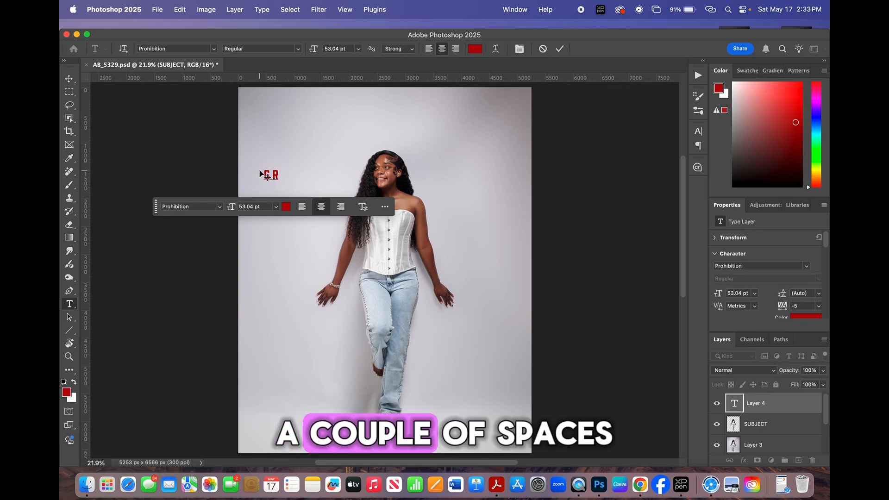
{"action": "type", "text": " A"}
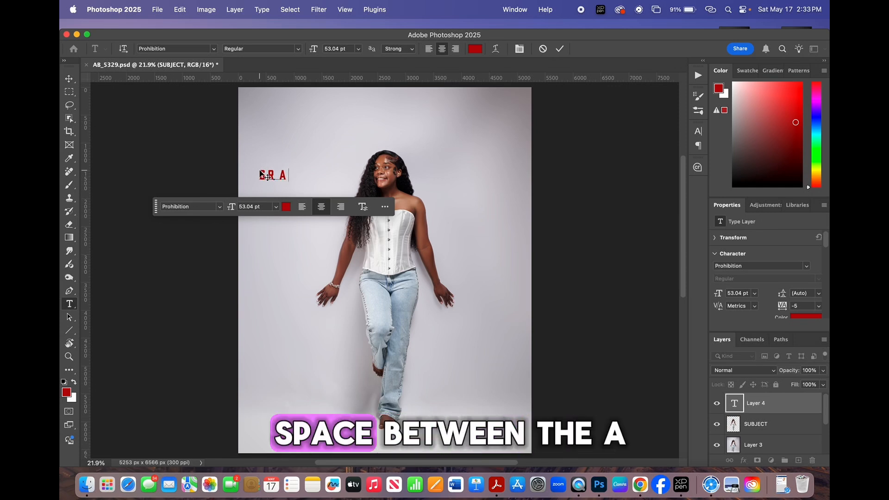
{"action": "type", "text": "D"}
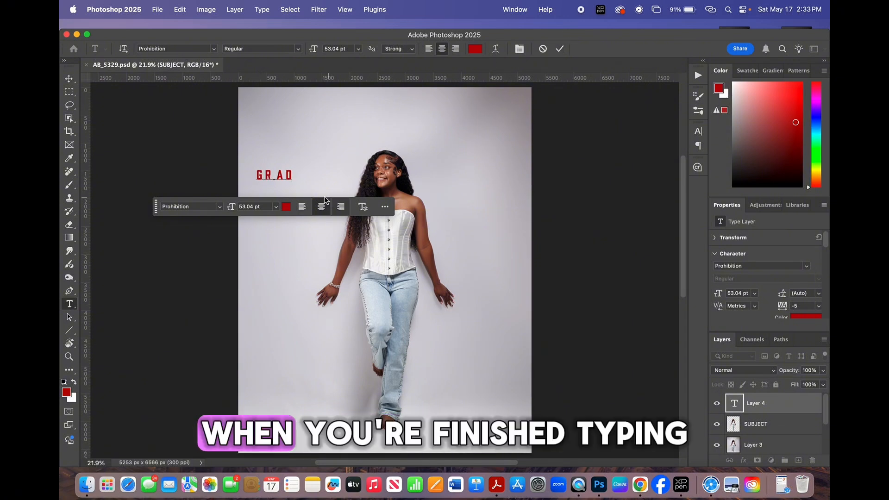
{"action": "left_click", "coordinate": [560, 50]}
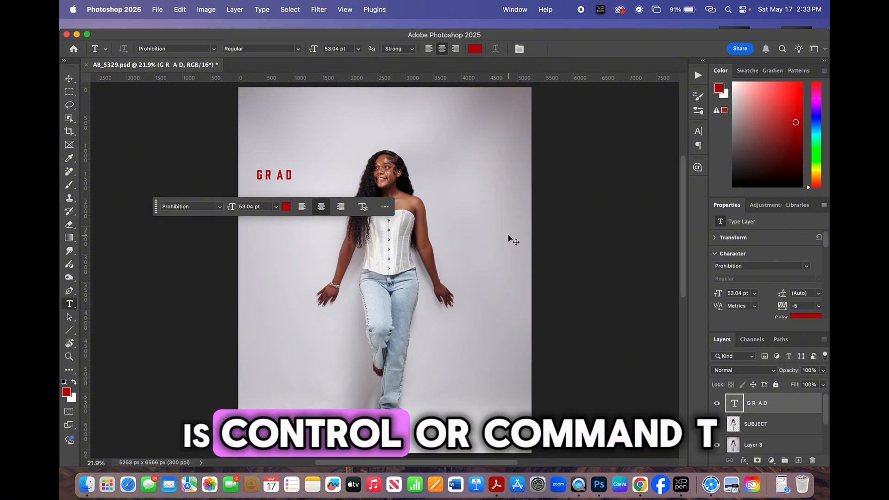
Step: Scale the "G R A D" text to about 823% and centre it horizontally across the woman's head and chest
{"action": "key", "text": "super+t"}
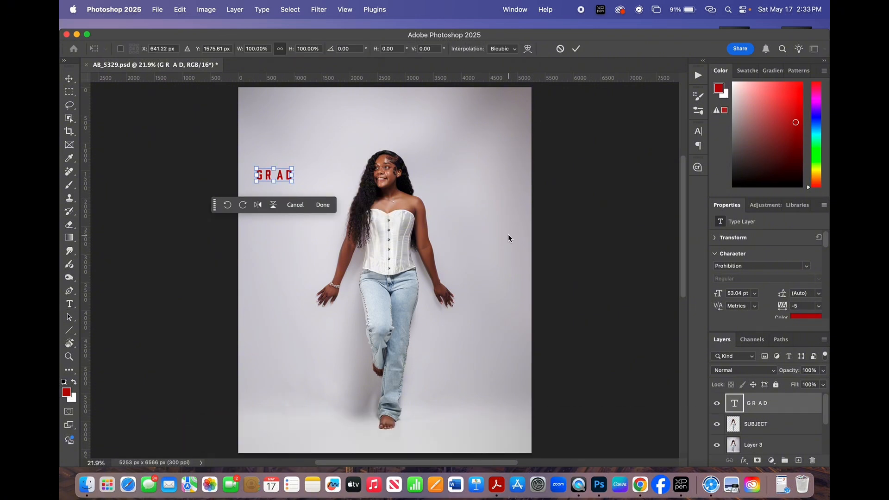
{"action": "left_click_drag", "start_coordinate": [292, 182], "coordinate": [511, 332]}
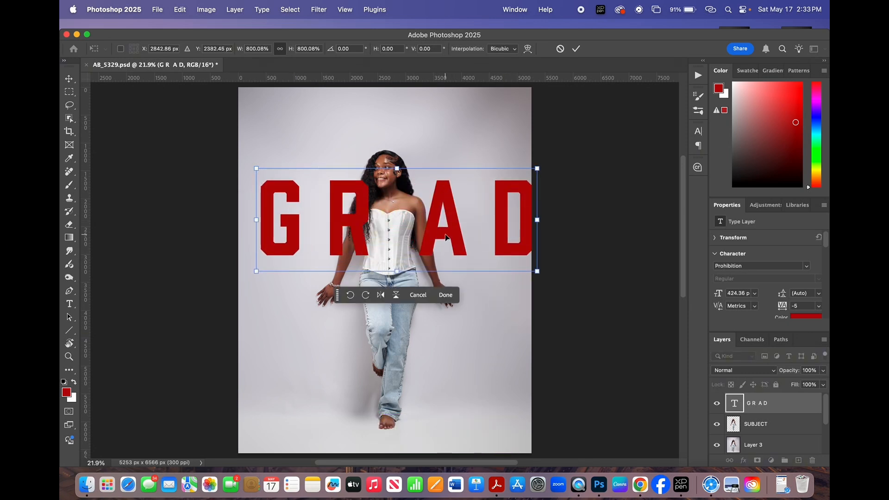
{"action": "left_click_drag", "start_coordinate": [446, 238], "coordinate": [429, 212]}
{"action": "left_click_drag", "start_coordinate": [519, 245], "coordinate": [528, 250]}
{"action": "left_click_drag", "start_coordinate": [453, 208], "coordinate": [452, 206]}
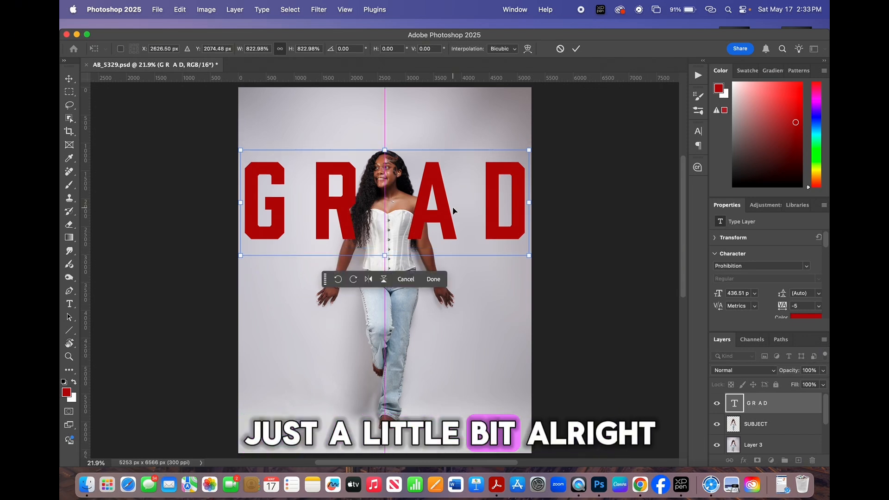
{"action": "left_click", "coordinate": [576, 50]}
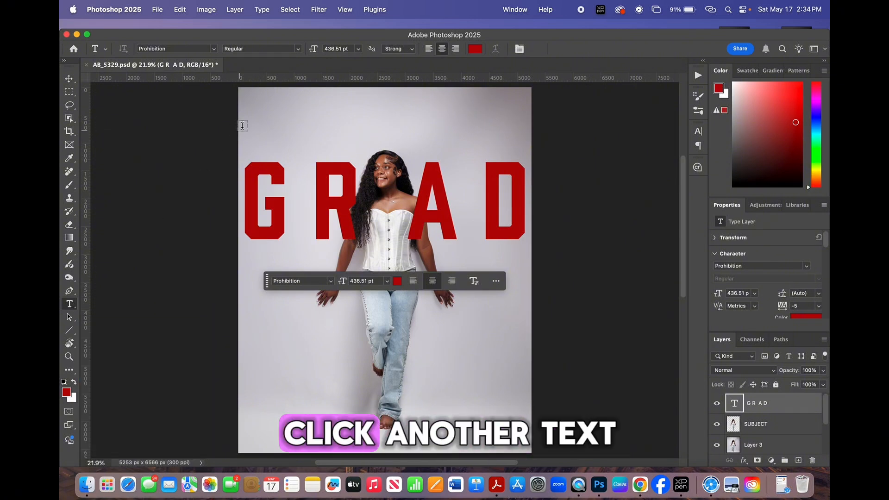
Step: Add a separate text layer reading "The" in Dulcinea Regular above the letter G
{"action": "left_click", "coordinate": [277, 127]}
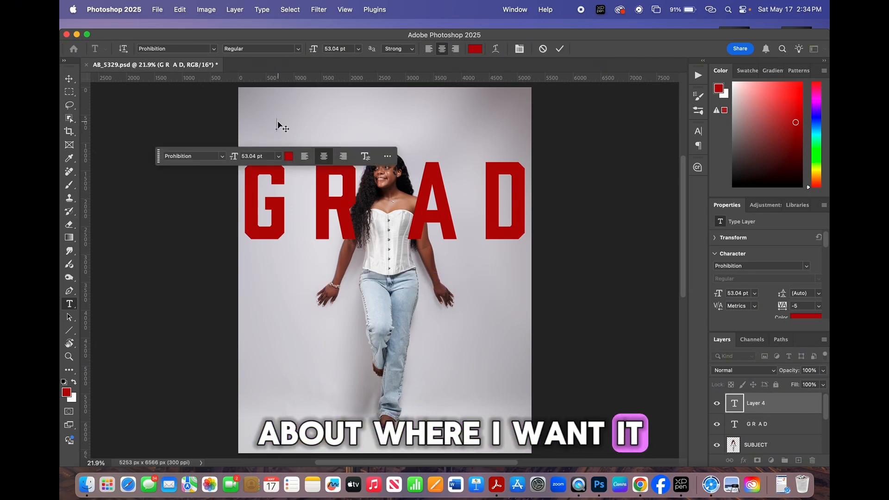
{"action": "left_click", "coordinate": [214, 49]}
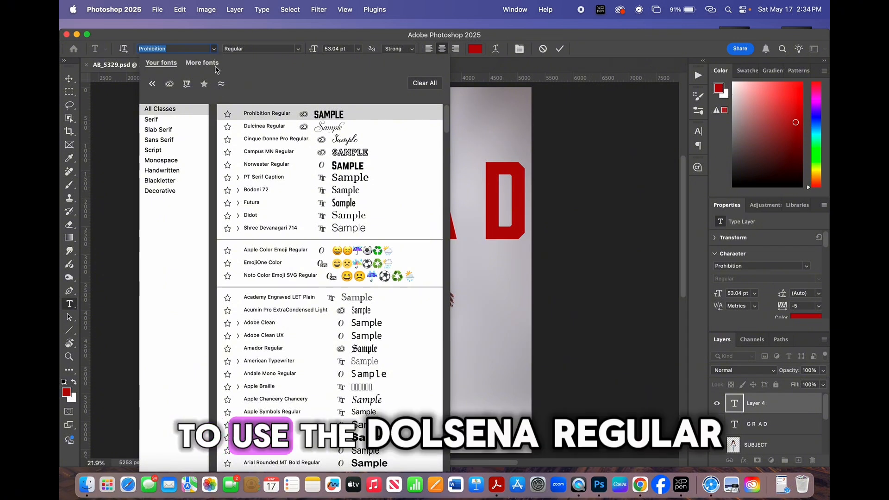
{"action": "left_click", "coordinate": [265, 128]}
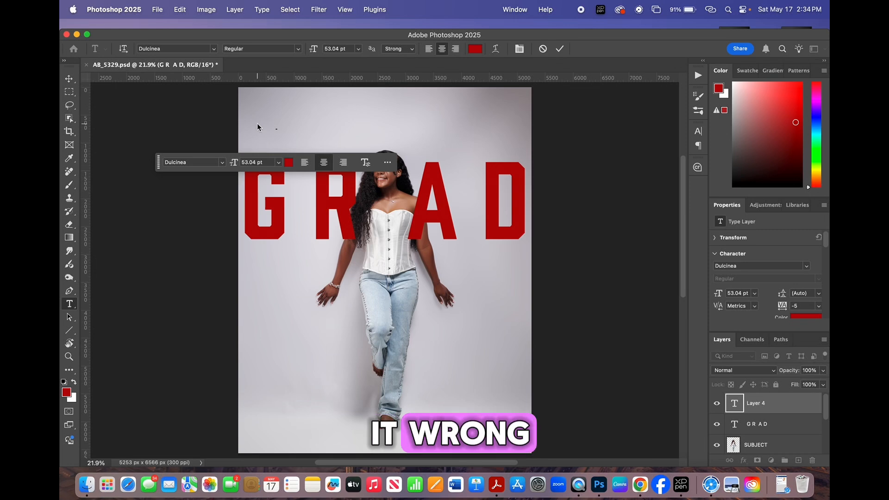
{"action": "type", "text": "TH"}
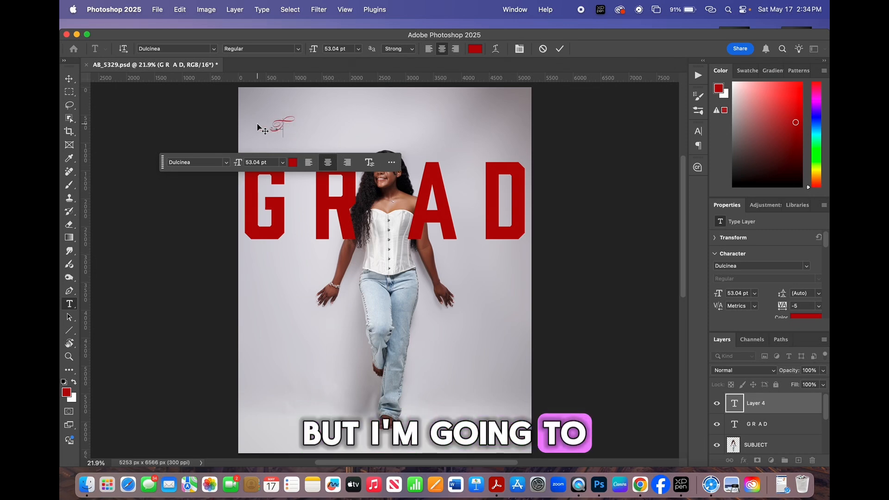
{"action": "type", "text": "e"}
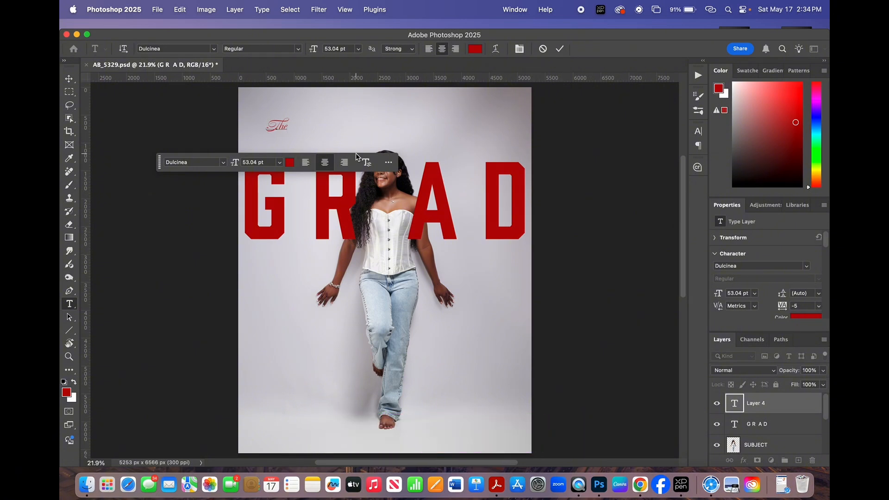
{"action": "left_click", "coordinate": [561, 49]}
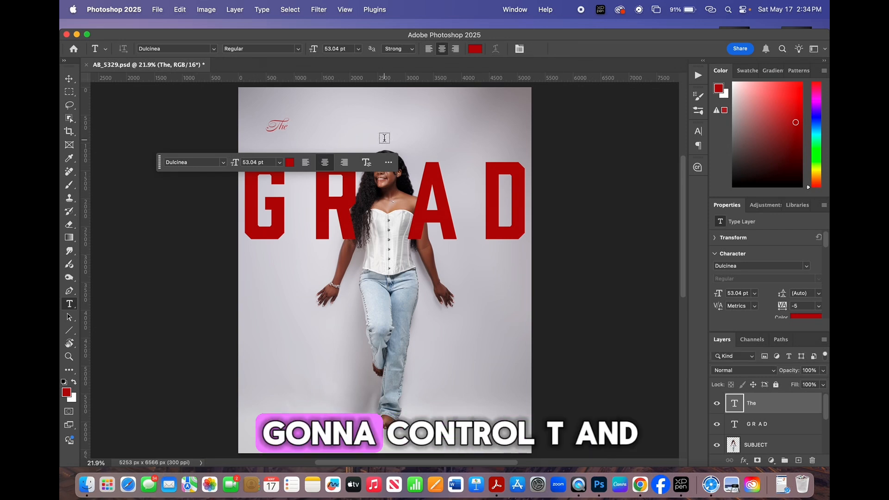
Step: Scale "The" to about 189%, rotate it about -23.4 degrees, and place it just above the gap between G and R
{"action": "key", "text": "super+t"}
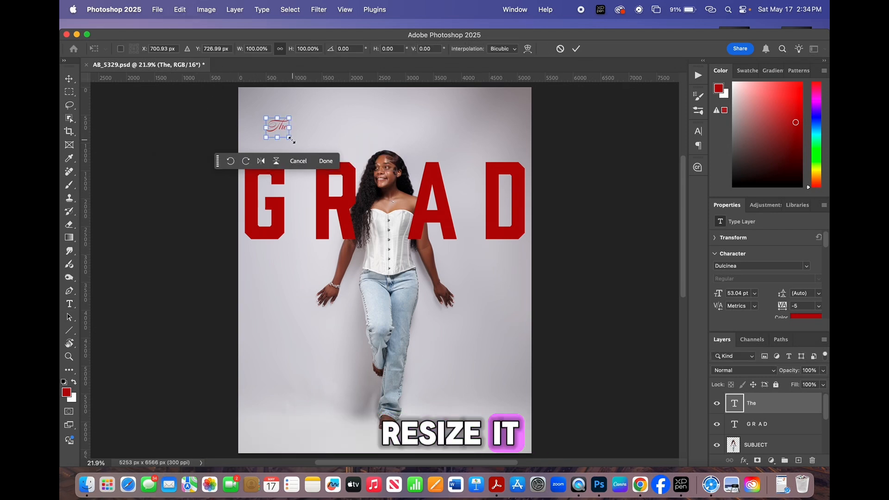
{"action": "left_click_drag", "start_coordinate": [289, 138], "coordinate": [319, 163]}
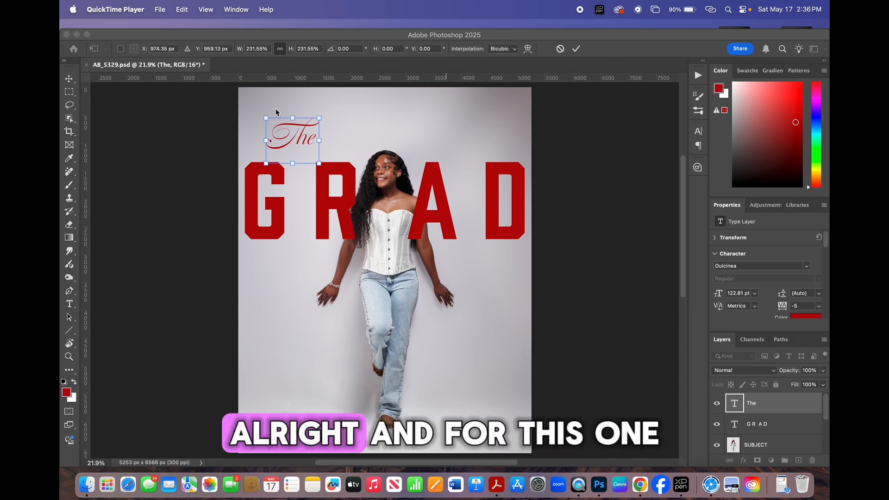
{"action": "left_click", "coordinate": [280, 127]}
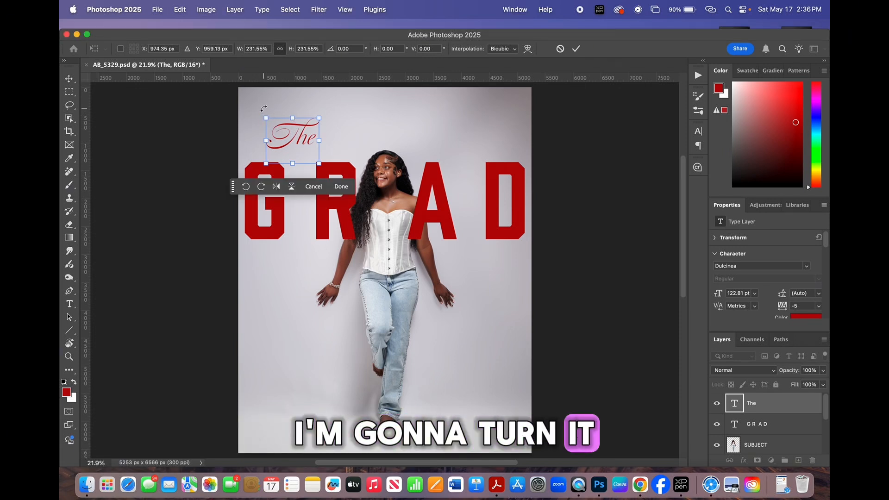
{"action": "left_click_drag", "start_coordinate": [263, 110], "coordinate": [253, 126]}
{"action": "mouse_move", "coordinate": [301, 149]}
{"action": "left_mouse_down"}
{"action": "mouse_move", "coordinate": [311, 167]}
{"action": "mouse_move", "coordinate": [294, 185]}
{"action": "mouse_move", "coordinate": [307, 161]}
{"action": "left_mouse_up"}
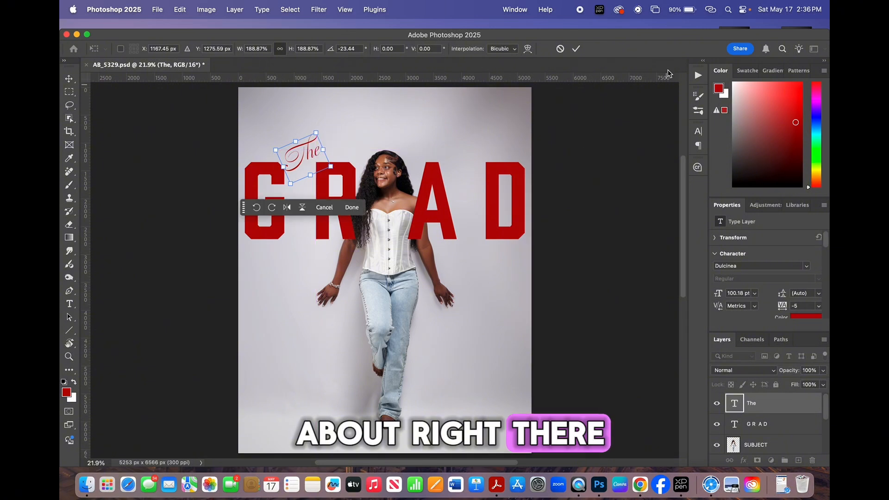
{"action": "left_click", "coordinate": [578, 48]}
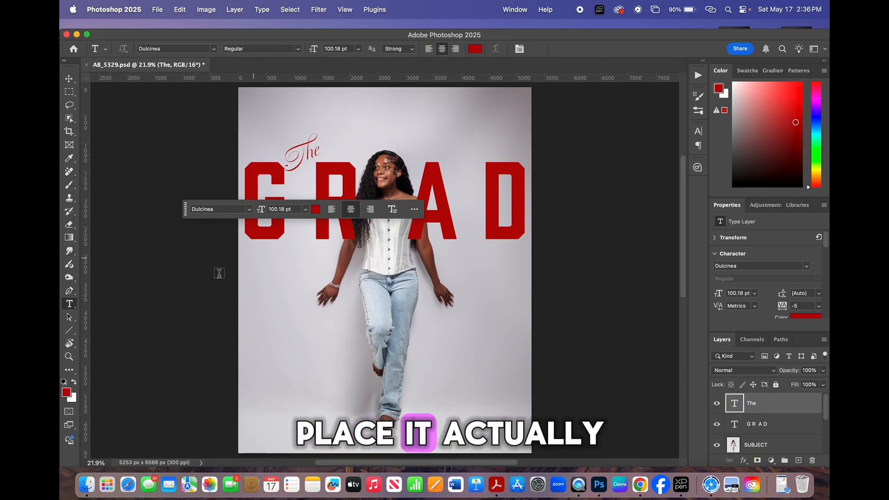
Step: Add a vertical text layer reading "2025" in Cinque Donne Pro Regular on the backdrop above the gap between A and D
{"action": "right_click", "coordinate": [70, 304]}
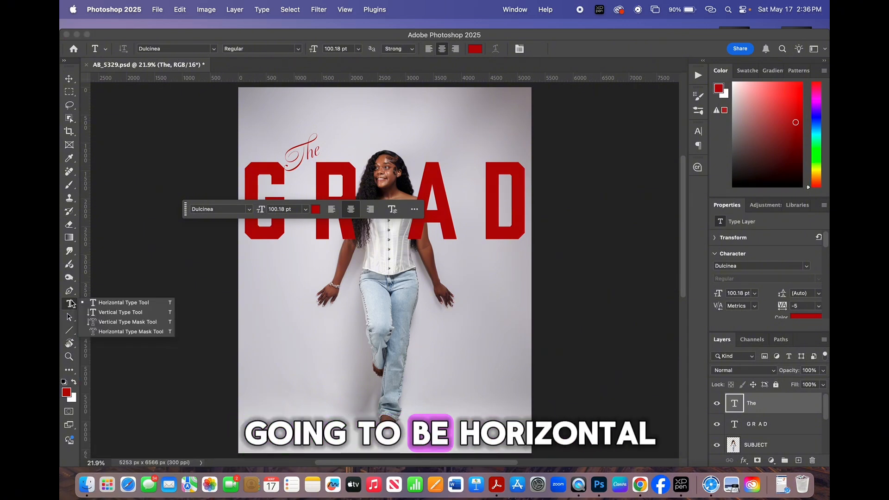
{"action": "left_click", "coordinate": [110, 314]}
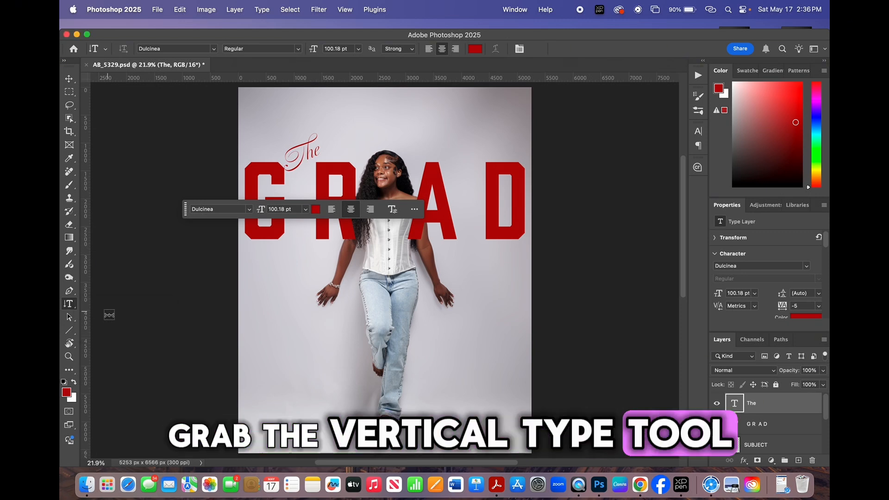
{"action": "left_click", "coordinate": [465, 141]}
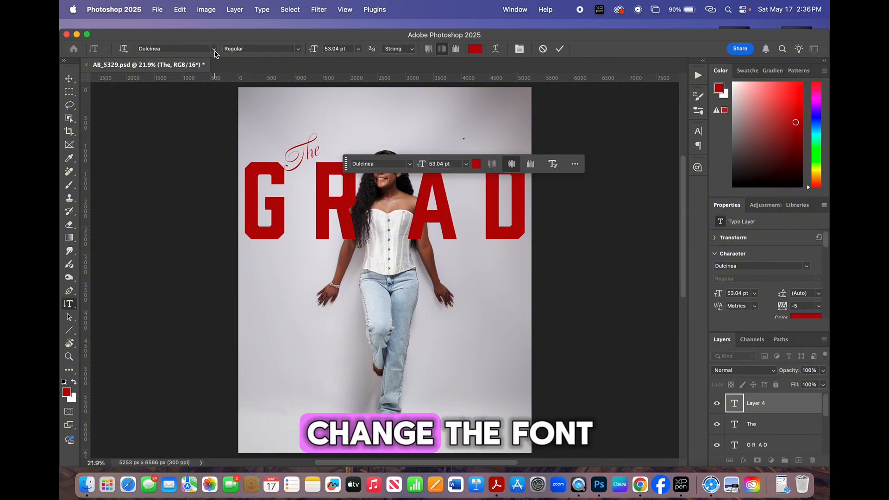
{"action": "left_click", "coordinate": [214, 49]}
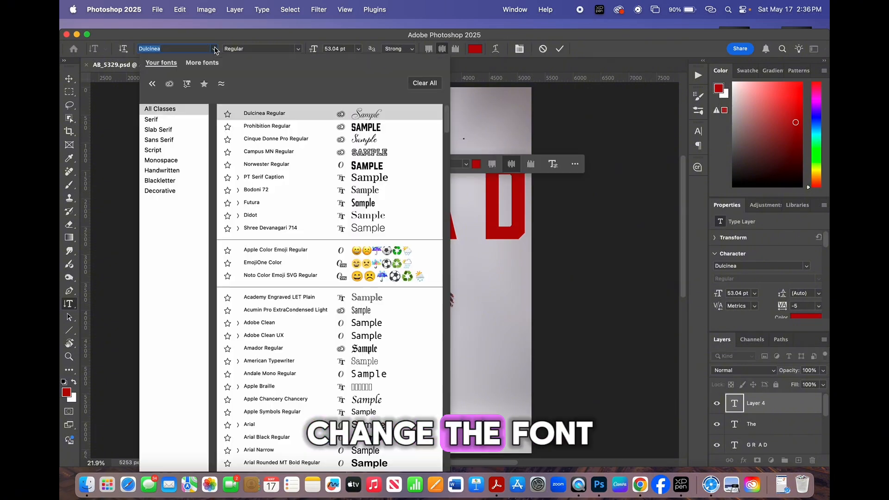
{"action": "left_click", "coordinate": [269, 139]}
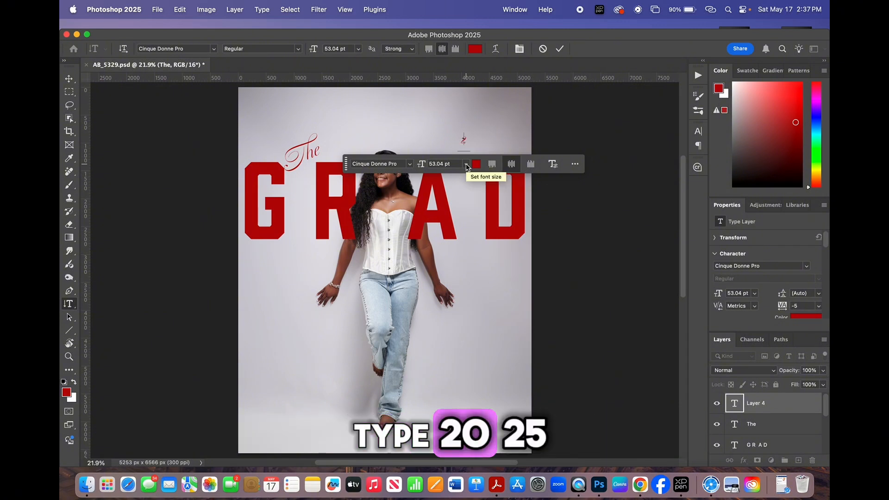
{"action": "type", "text": "025"}
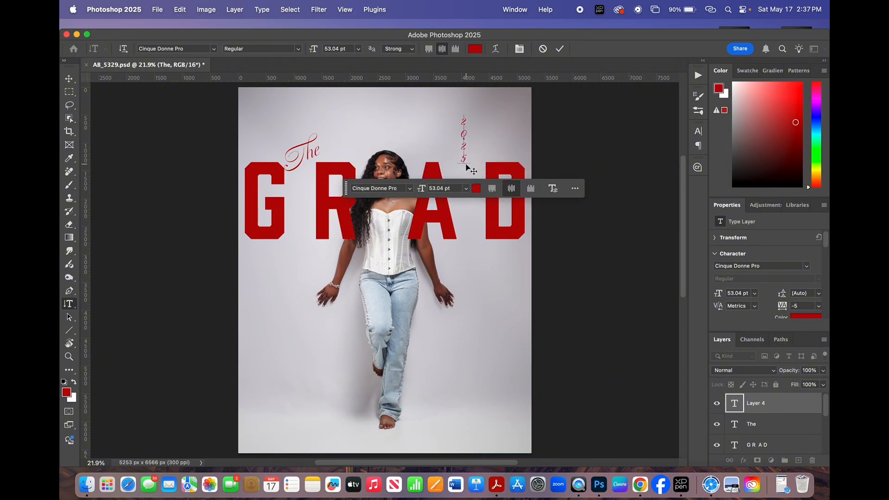
{"action": "left_click", "coordinate": [560, 48]}
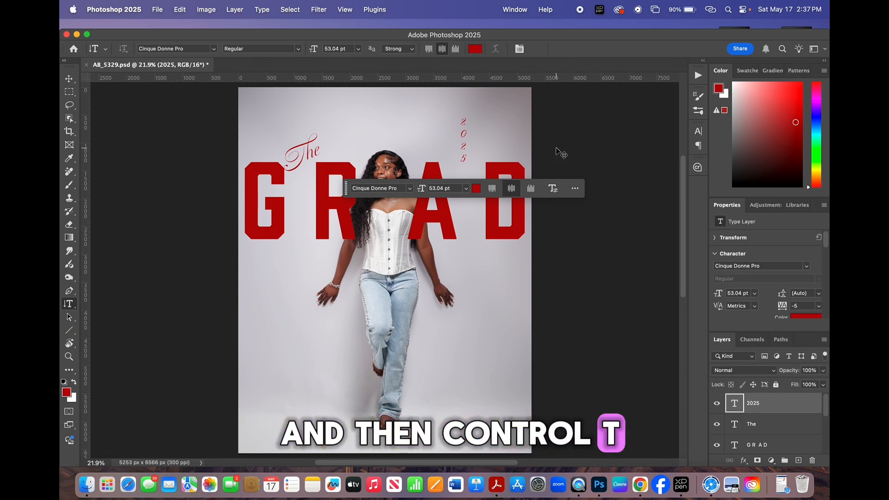
Step: Move the vertical "2025" text between the letters A and D and scale it to about 118%
{"action": "key", "text": "super+t"}
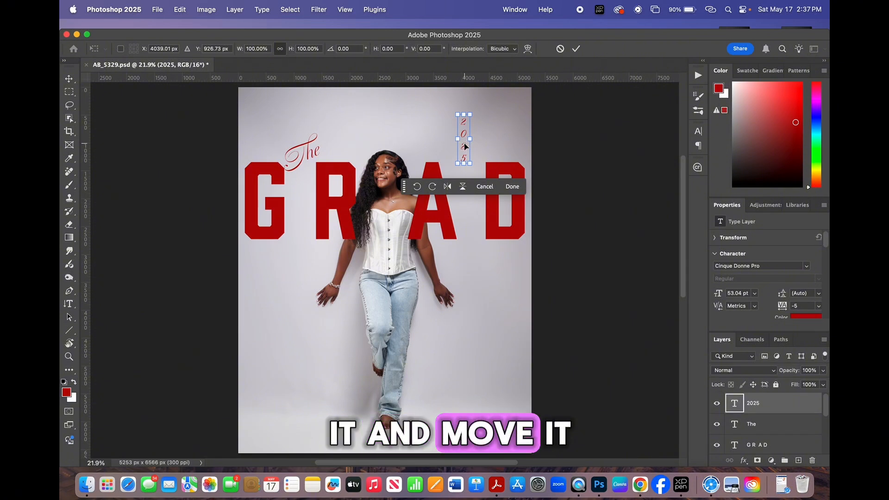
{"action": "left_click_drag", "start_coordinate": [464, 157], "coordinate": [469, 211]}
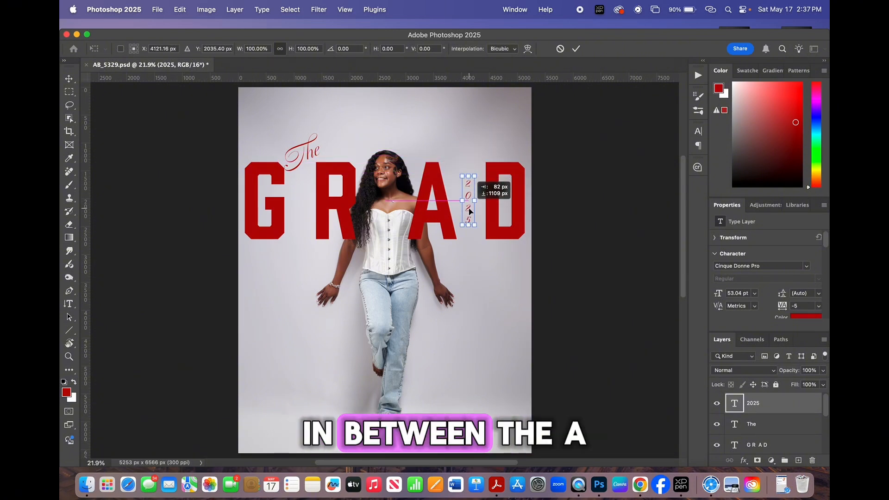
{"action": "left_click_drag", "start_coordinate": [470, 211], "coordinate": [472, 211]}
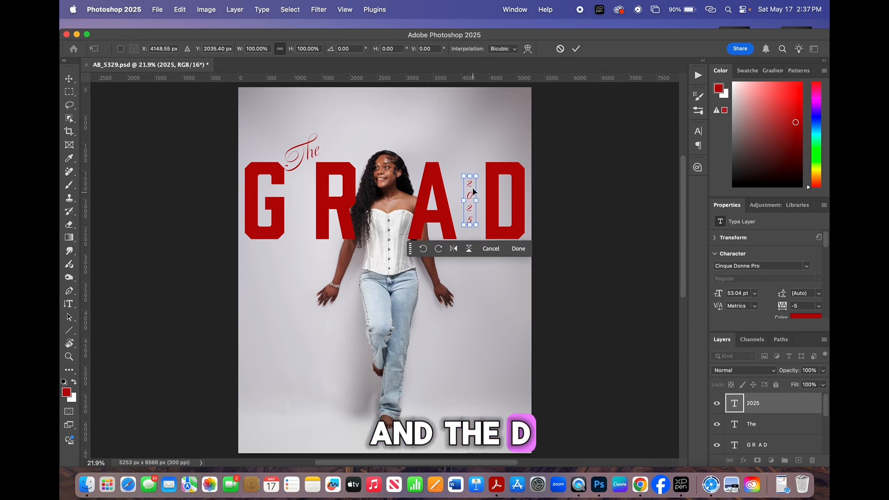
{"action": "left_click_drag", "start_coordinate": [477, 177], "coordinate": [486, 168]}
{"action": "left_click_drag", "start_coordinate": [472, 200], "coordinate": [473, 202]}
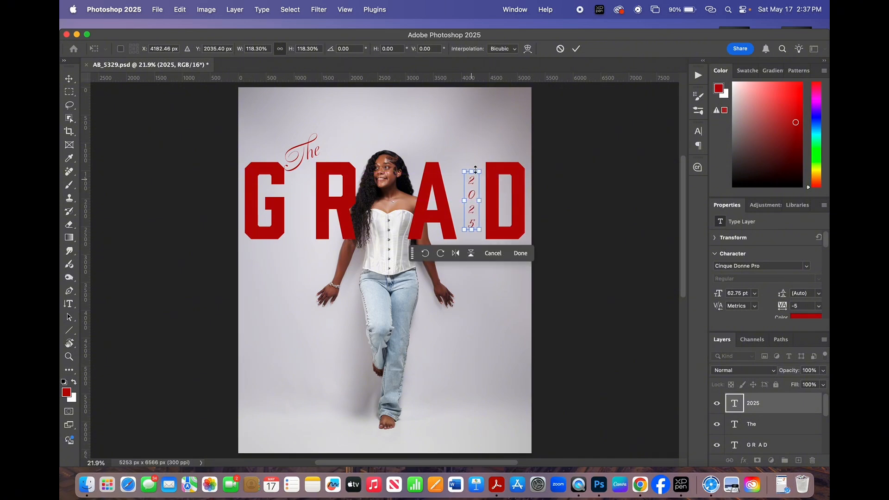
{"action": "left_click", "coordinate": [577, 48]}
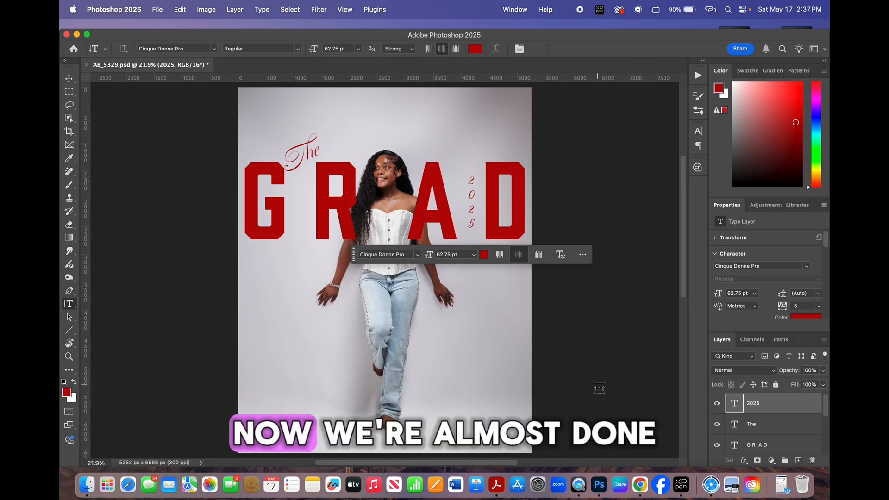
Step: Move the SUBJECT layer directly above the "G R A D" text layer so the woman stands in front of the letters
{"action": "left_click_drag", "start_coordinate": [355, 259], "coordinate": [247, 467]}
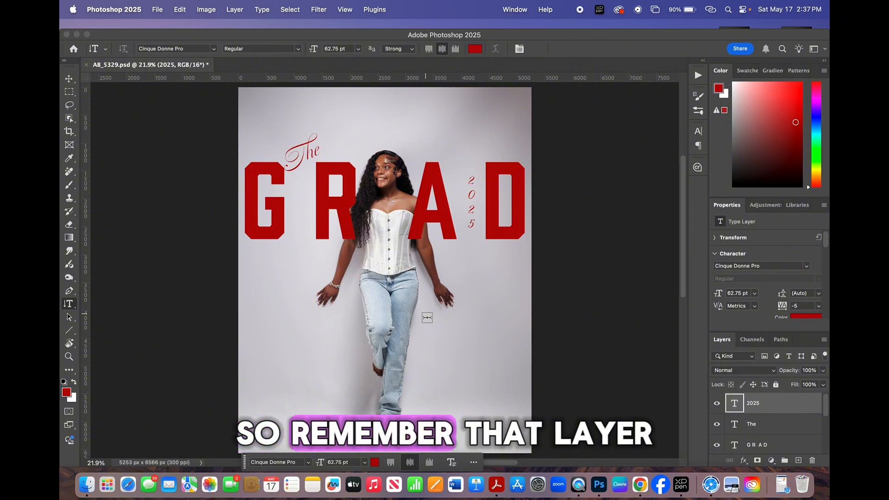
{"action": "scroll", "coordinate": [795, 420], "scroll_direction": "down", "scroll_amount": 2}
{"action": "scroll", "coordinate": [796, 420], "scroll_direction": "down", "scroll_amount": 1}
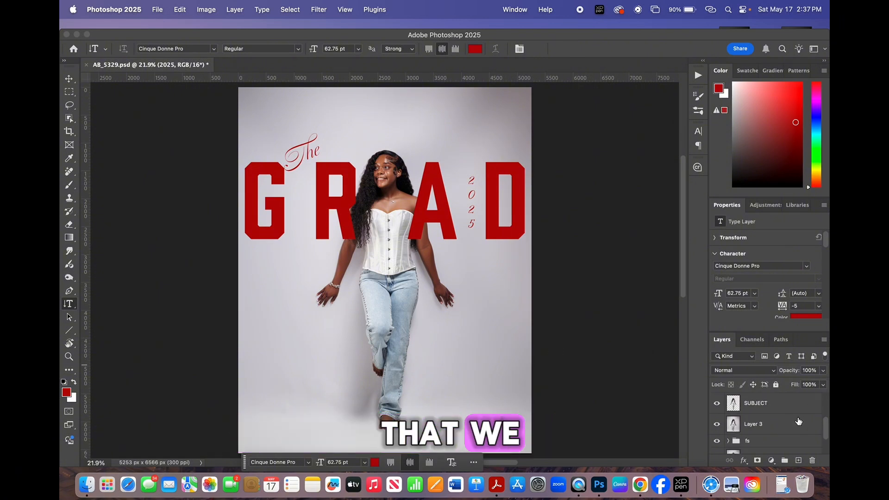
{"action": "scroll", "coordinate": [798, 421], "scroll_direction": "up", "scroll_amount": 1}
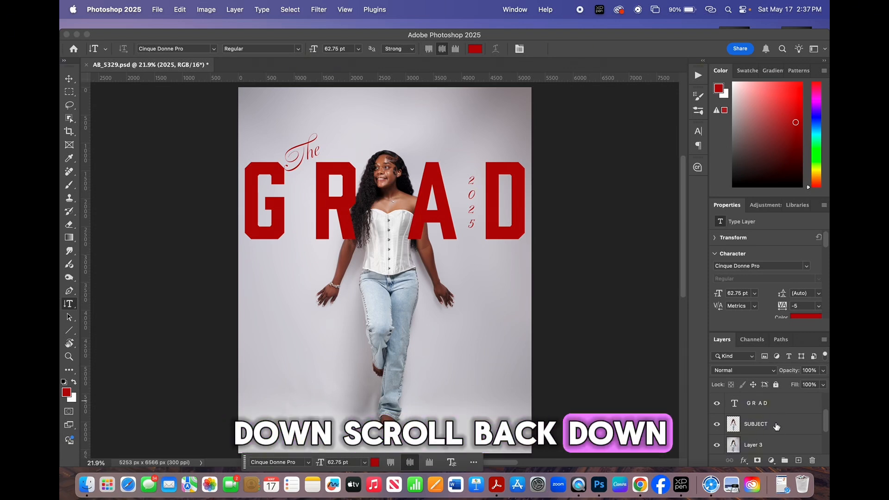
{"action": "left_click", "coordinate": [761, 425]}
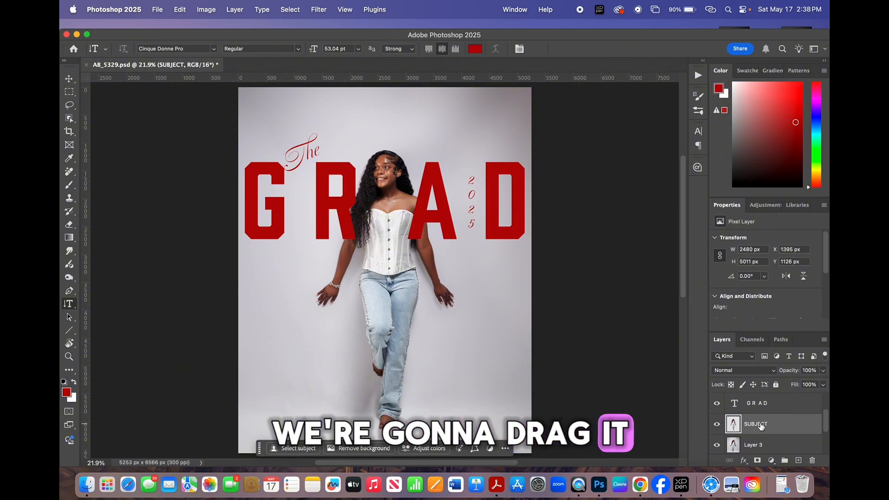
{"action": "left_click_drag", "start_coordinate": [767, 426], "coordinate": [762, 401]}
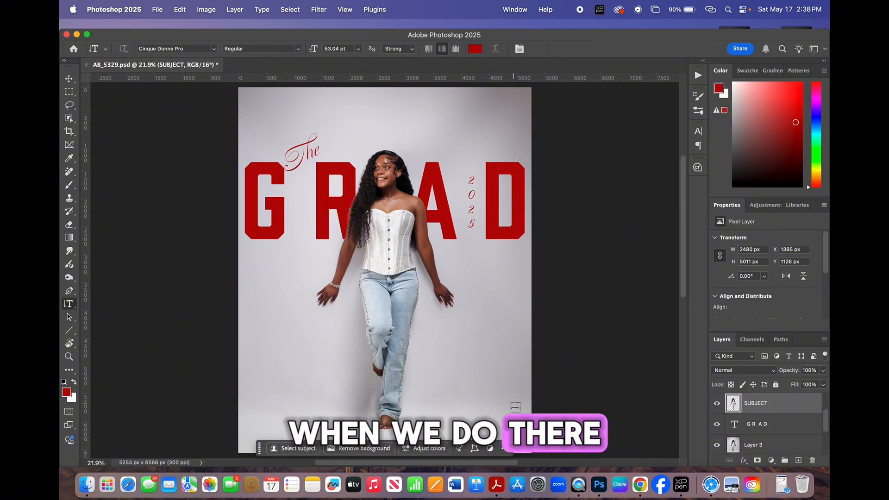